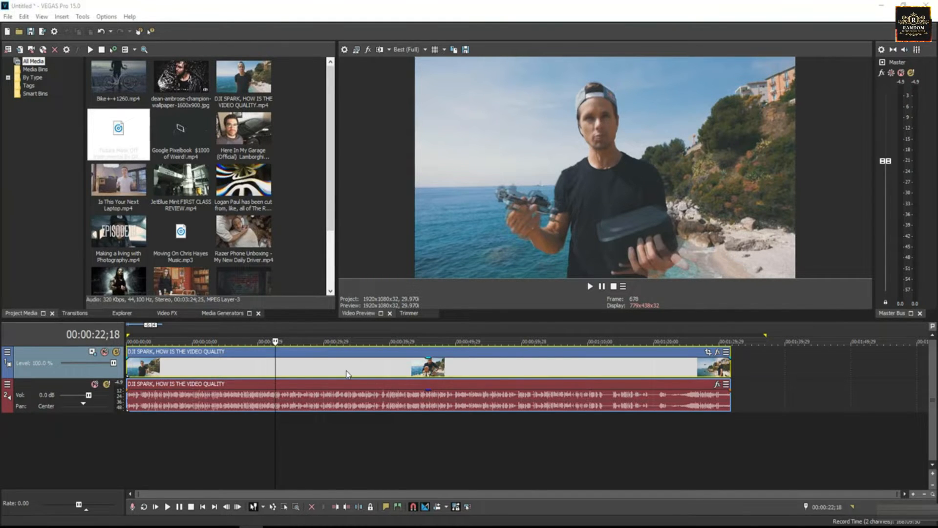
- Play back the DJI SPARK clip from several points on the timeline to review its picture and sound
left_click_drag(347, 374, 245, 367)
left_click(310, 374)
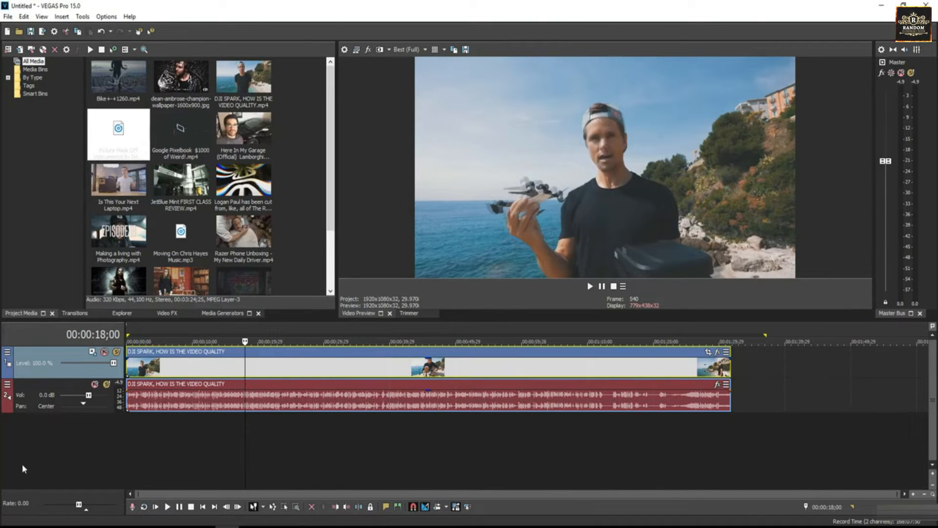
left_click(270, 366)
key("space")
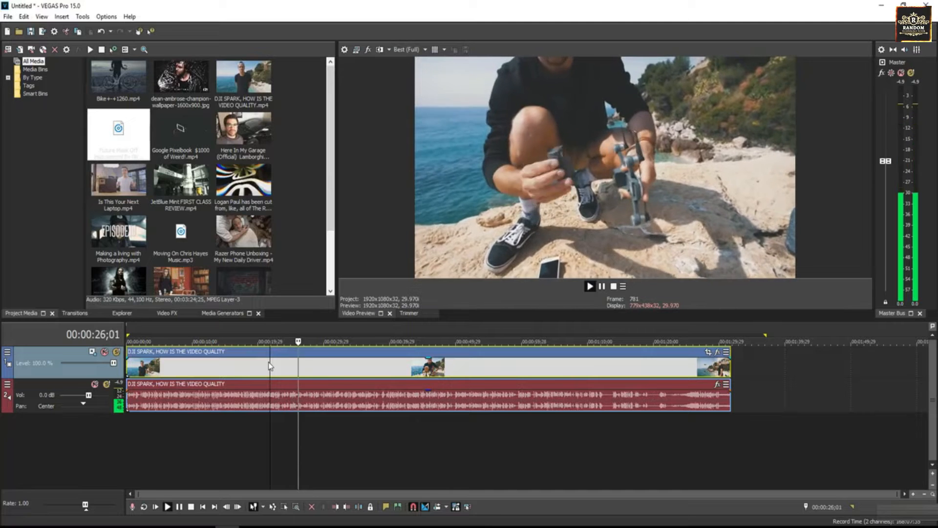
left_click(405, 369)
key("space")
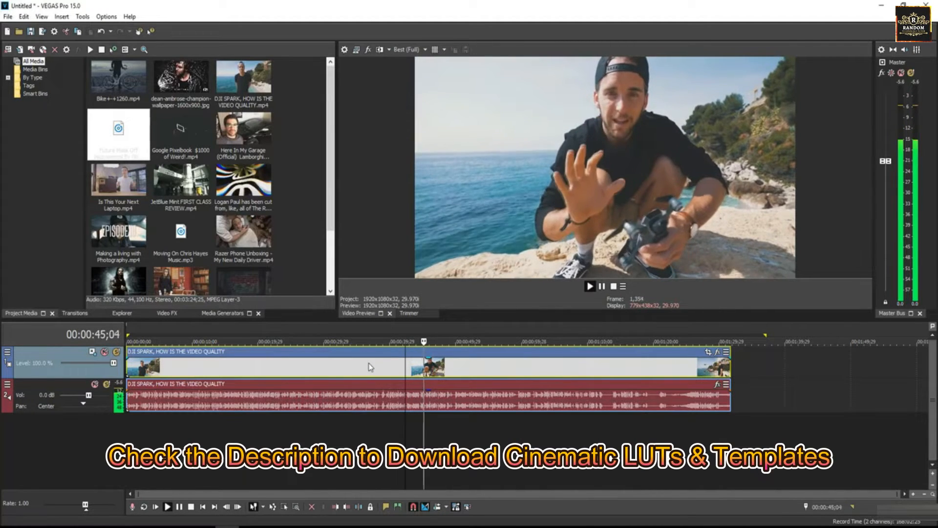
left_click(370, 363)
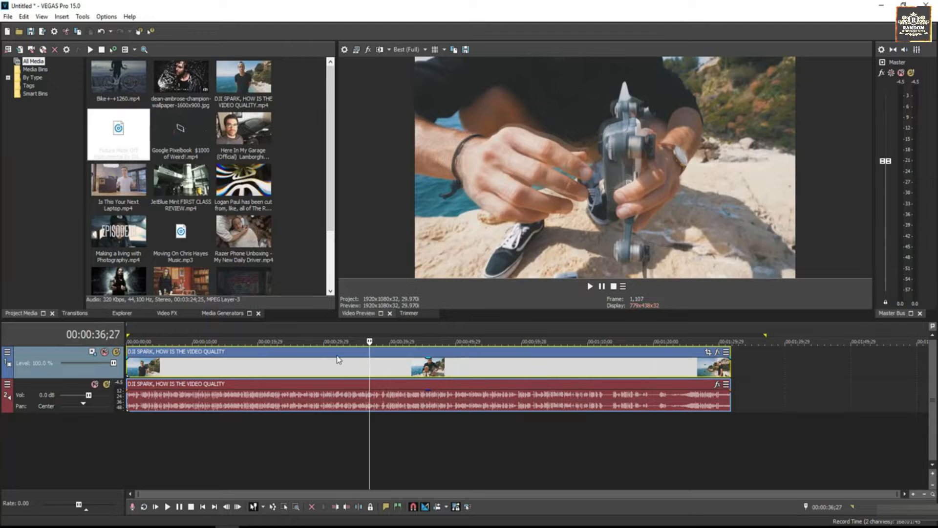
- Add the Future Mask Off instrumental on a new track below the clip's audio and align it with the timeline start
left_click(305, 234)
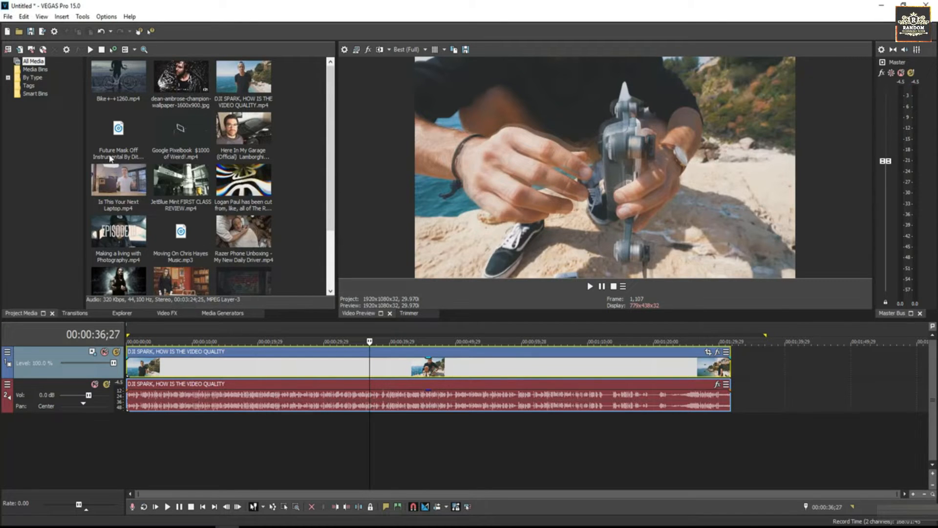
left_click(107, 132)
left_click_drag(221, 184, 188, 434)
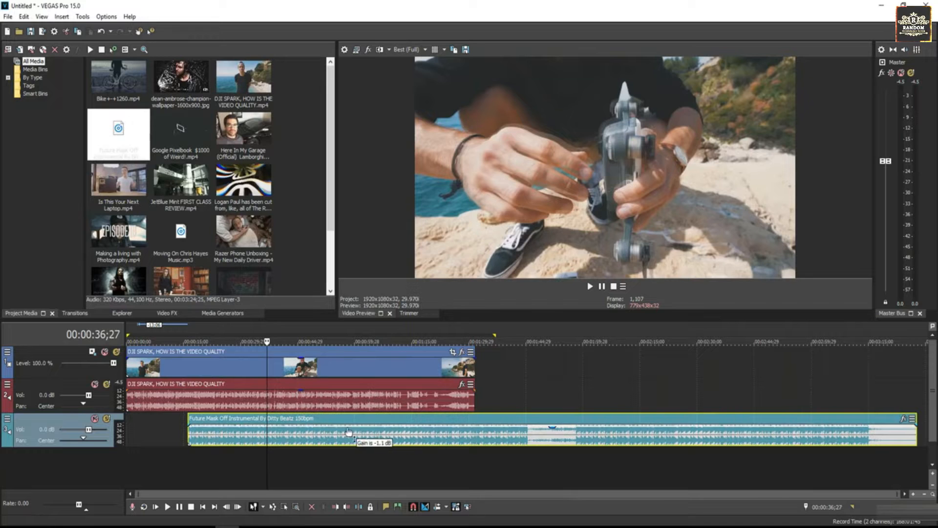
left_click_drag(465, 432, 404, 432)
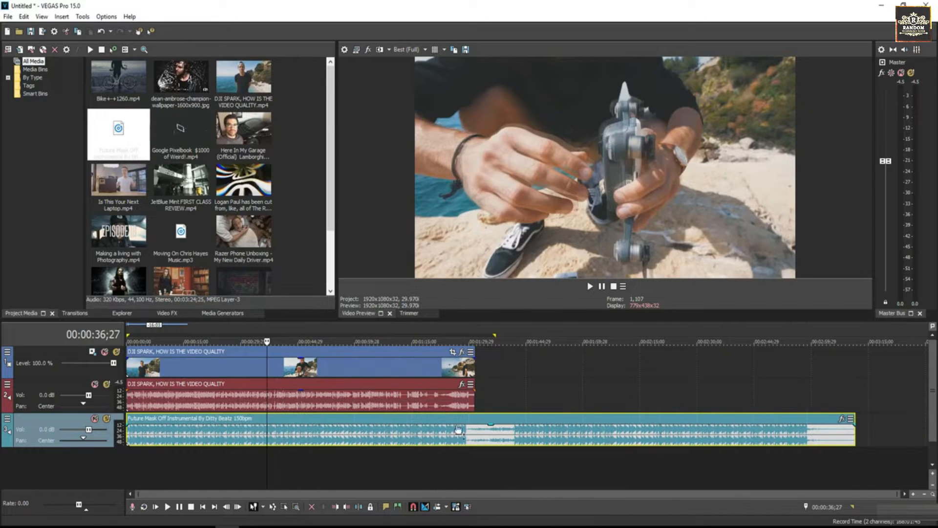
- Split the instrumental at the end of the DJI SPARK clip and delete the part beyond it
left_click(470, 432)
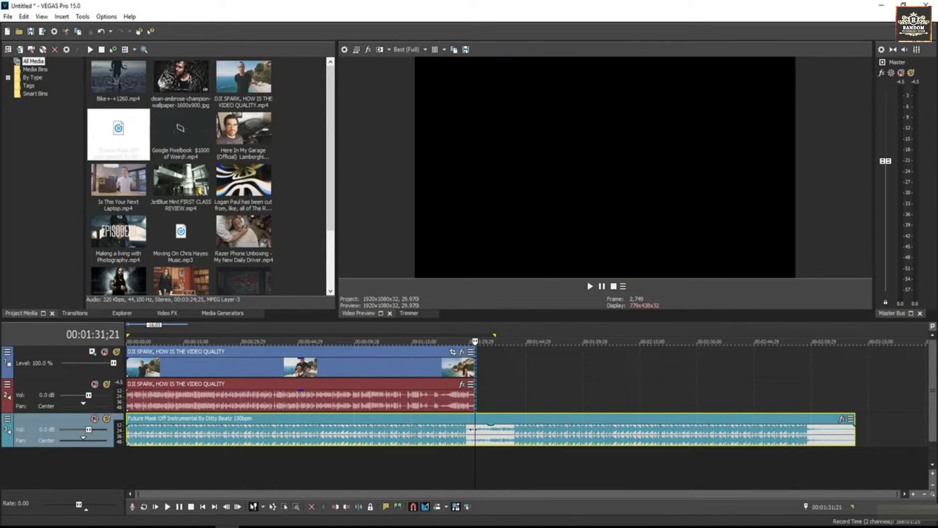
right_click(473, 430)
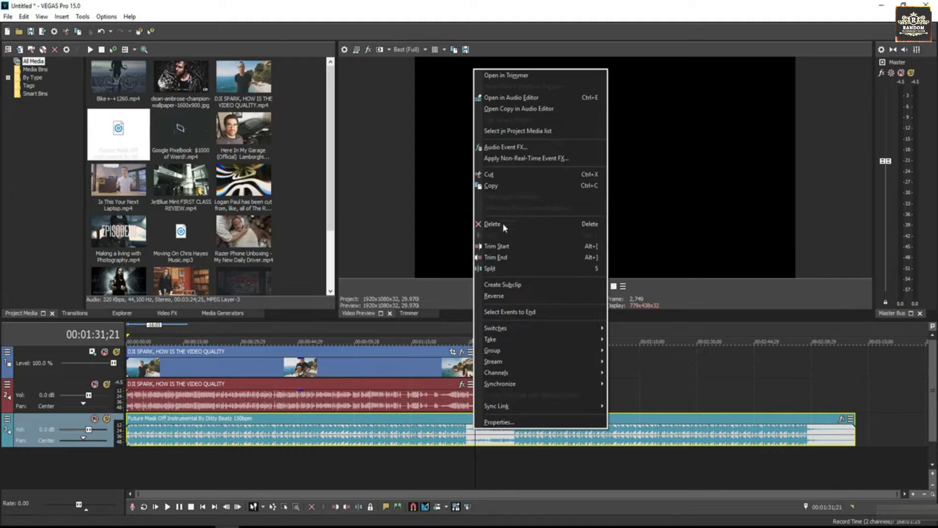
left_click(490, 268)
left_click(547, 433)
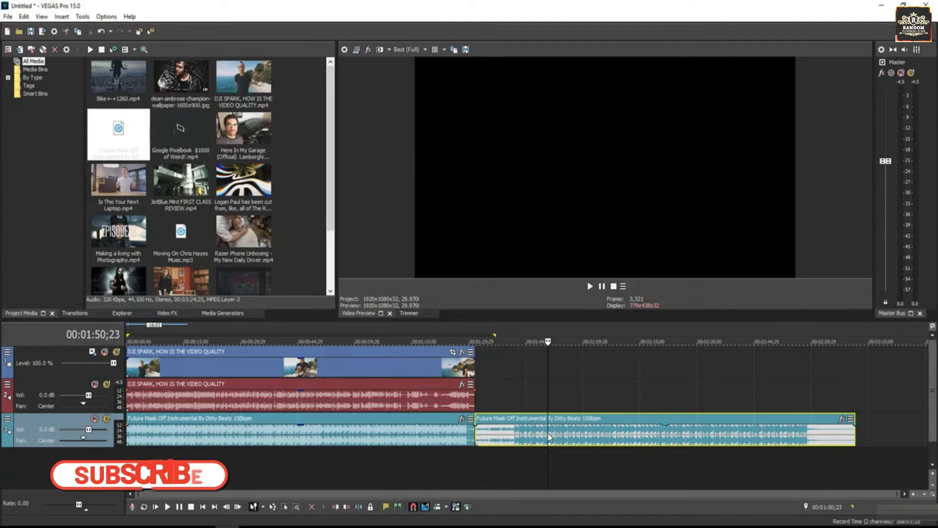
key("Delete")
- Play the DJI SPARK clip together with the instrumental from near the beginning to check the audio balance
left_click(156, 396)
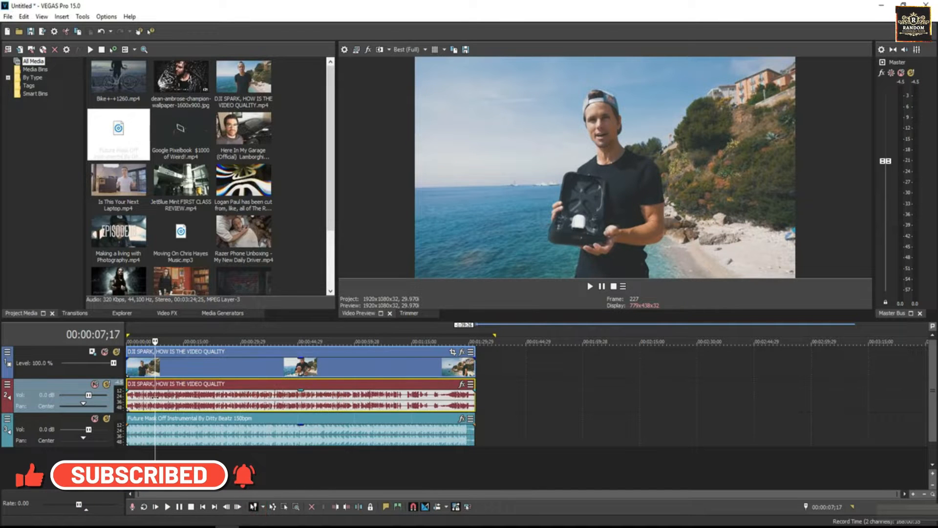
key("space")
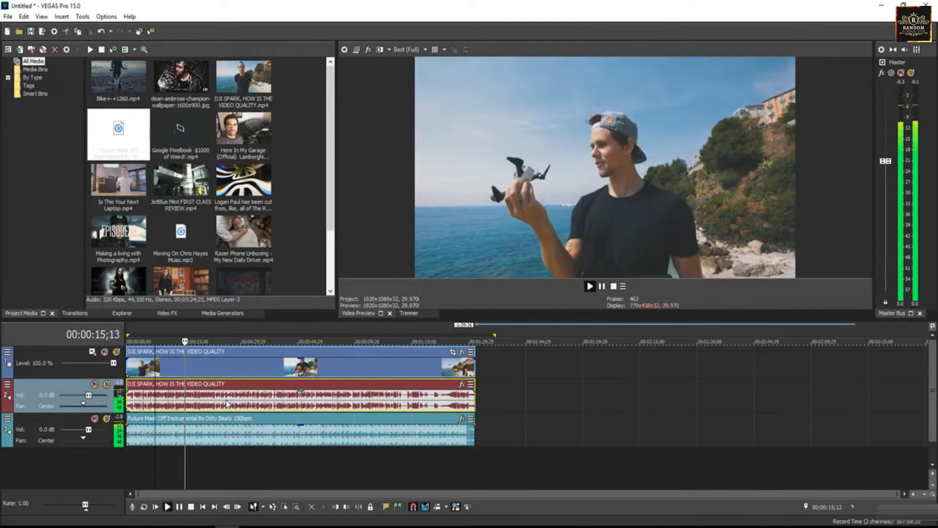
key("space")
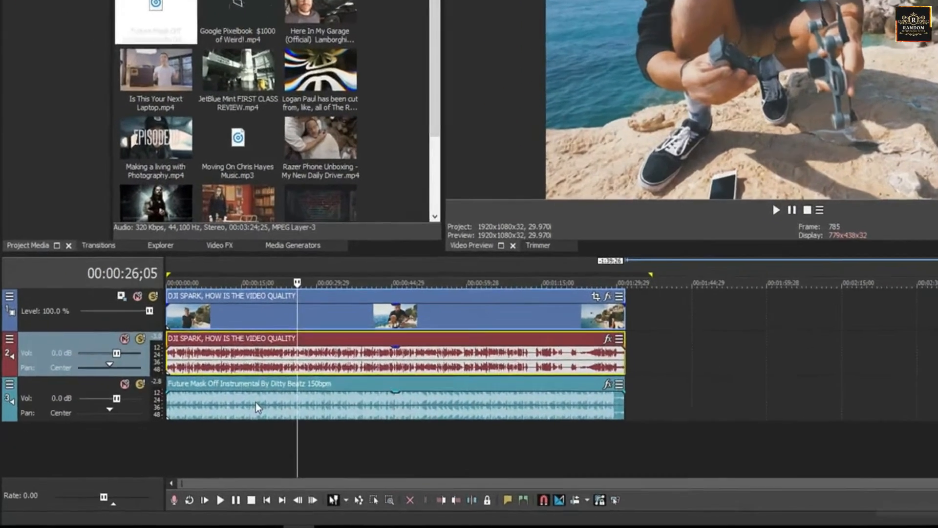
- Lower the music track's volume to -10.4 dB and play back the mix
left_click(189, 424)
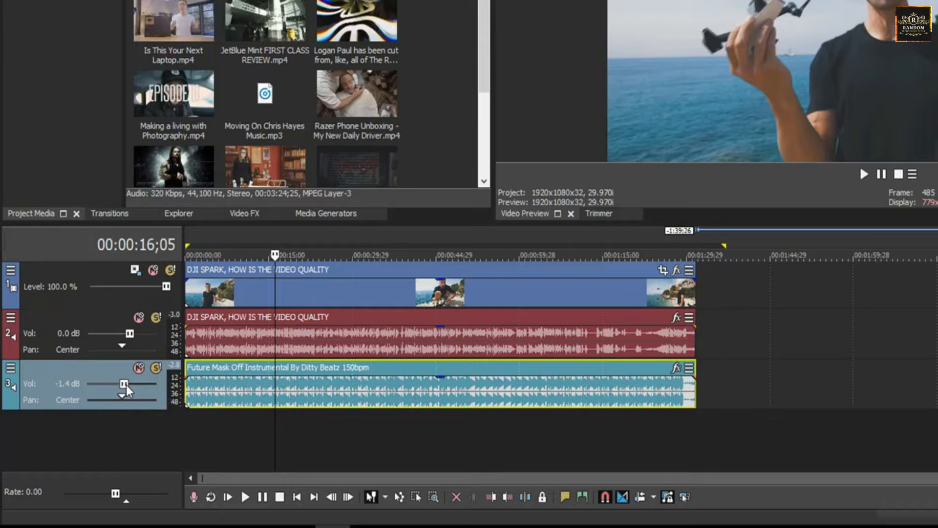
left_click_drag(132, 385, 108, 383)
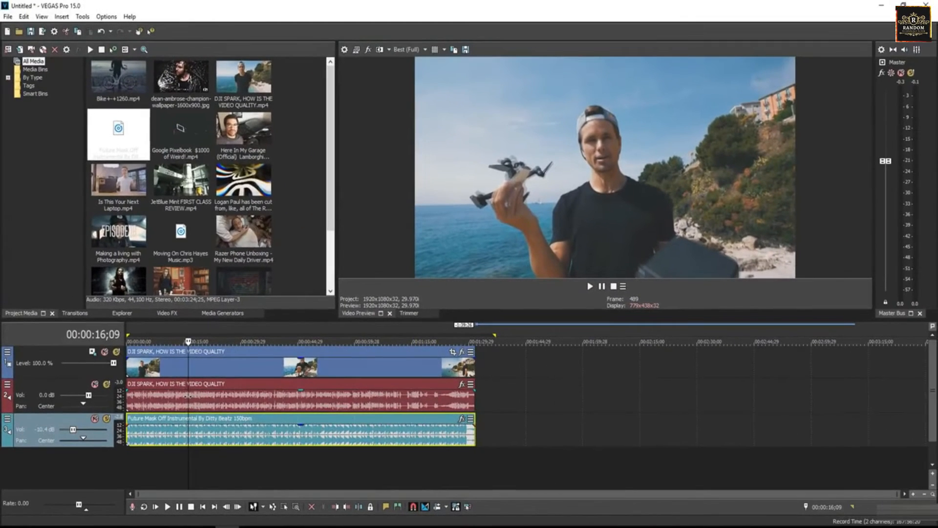
key("space")
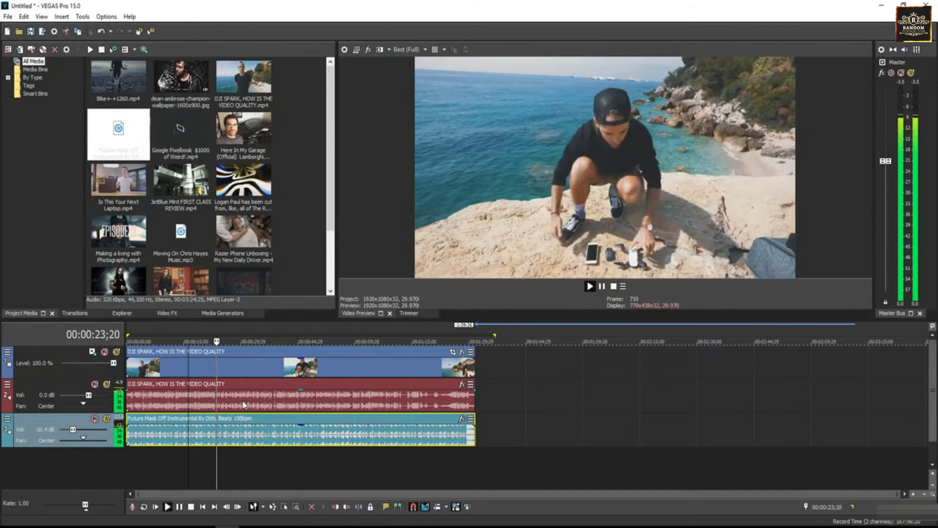
left_click(243, 405)
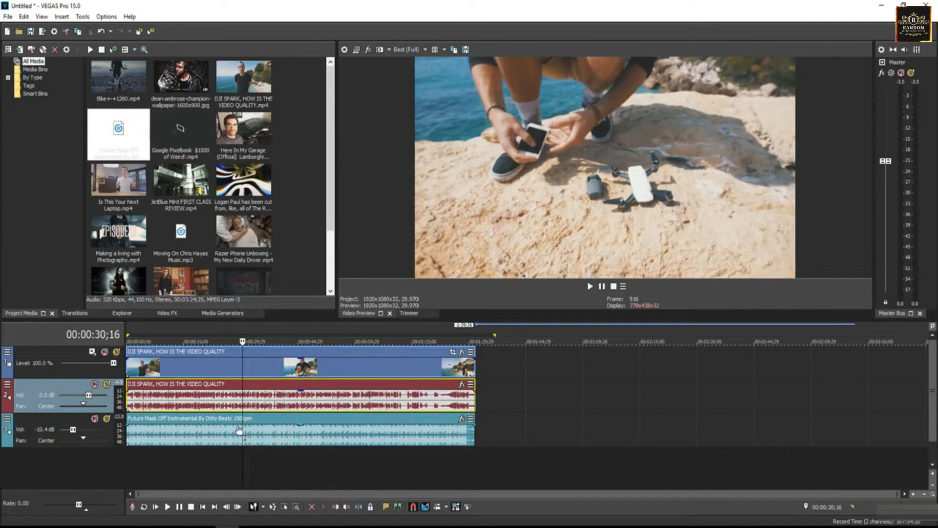
- Reset the music track's volume to 0.0 dB and lower the gain of the instrumental clip itself
left_click_drag(76, 431, 82, 433)
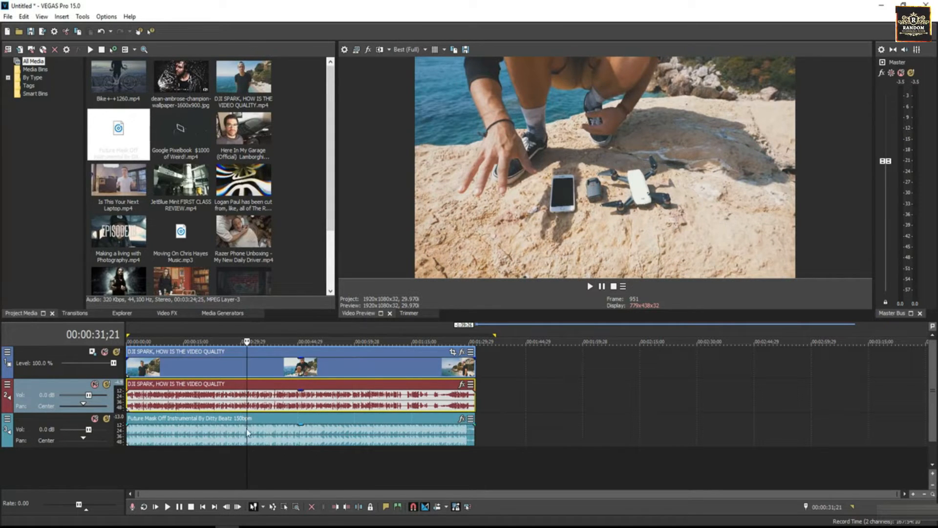
left_click(289, 428)
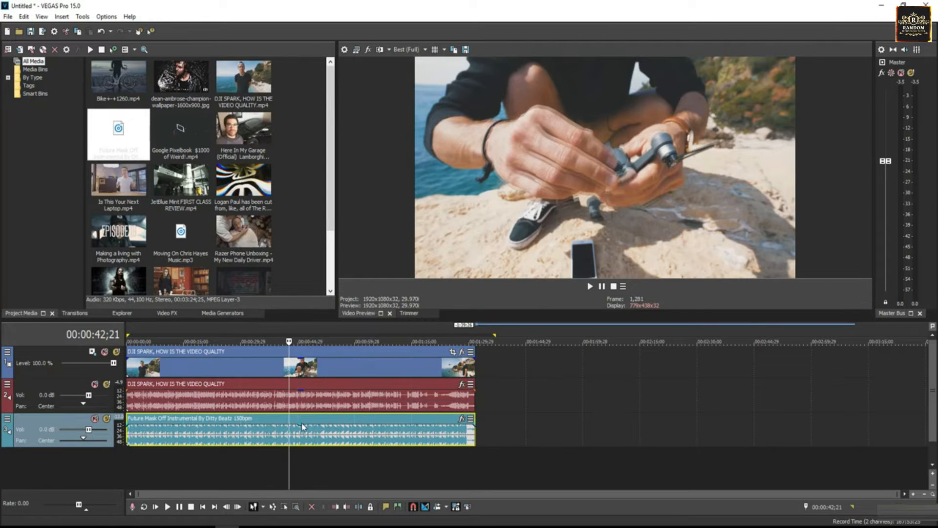
mouse_move(303, 428)
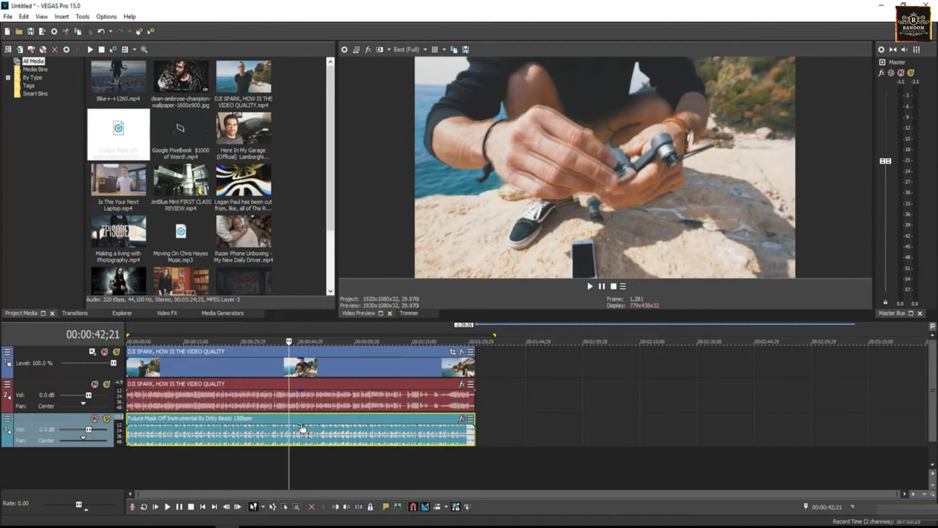
left_click_drag(303, 428, 305, 445)
- Play the DJI SPARK clip with the quieter music and check several points on the timeline
left_click(234, 403)
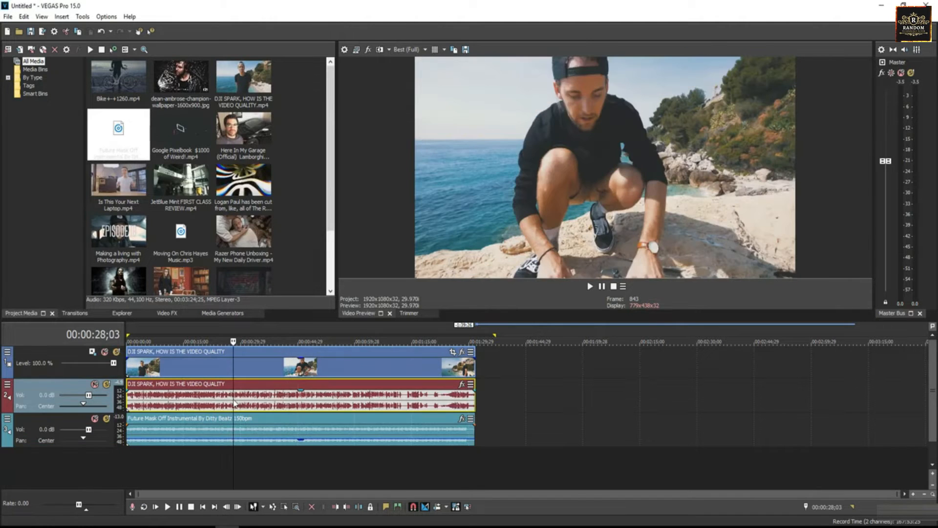
left_click(289, 405)
key("space")
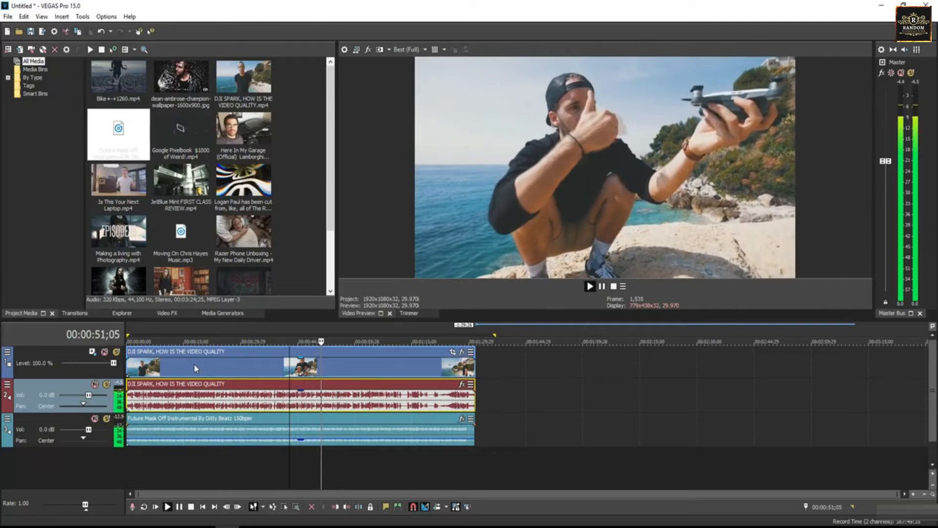
left_click(354, 366)
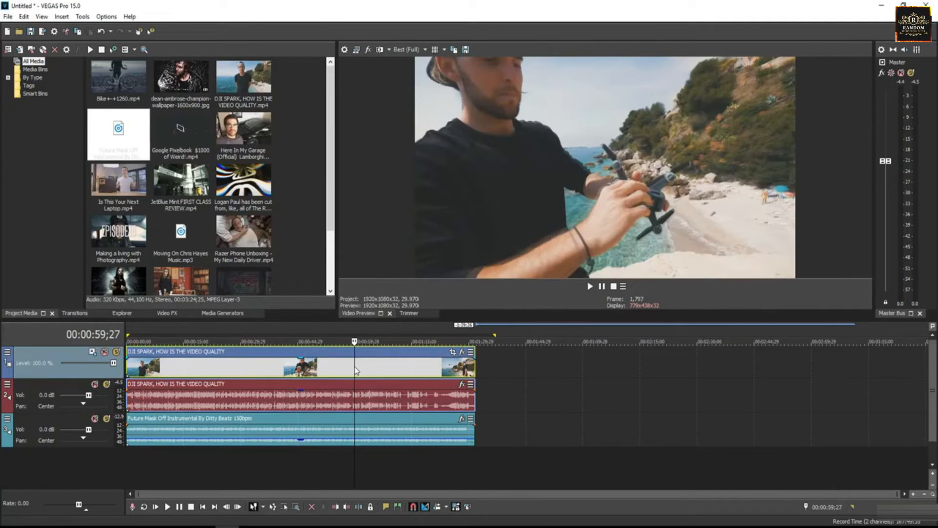
left_click(353, 388)
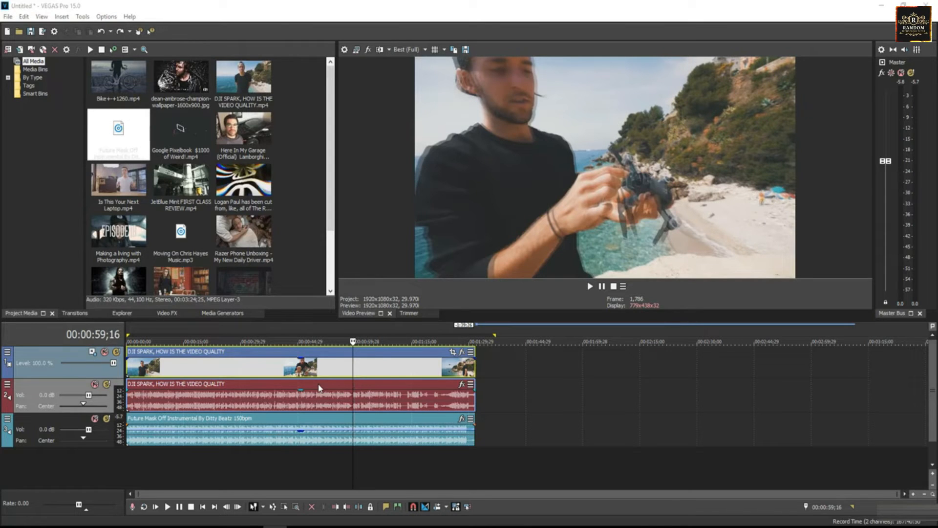
left_click(265, 368)
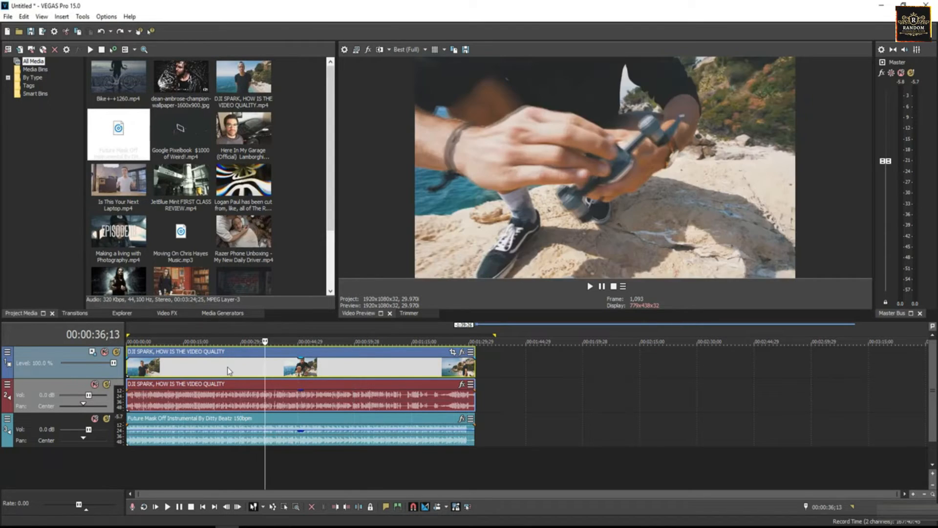
- Delete the DJI SPARK video track and its audio track, keeping only the music track
right_click(110, 373)
left_click(89, 375)
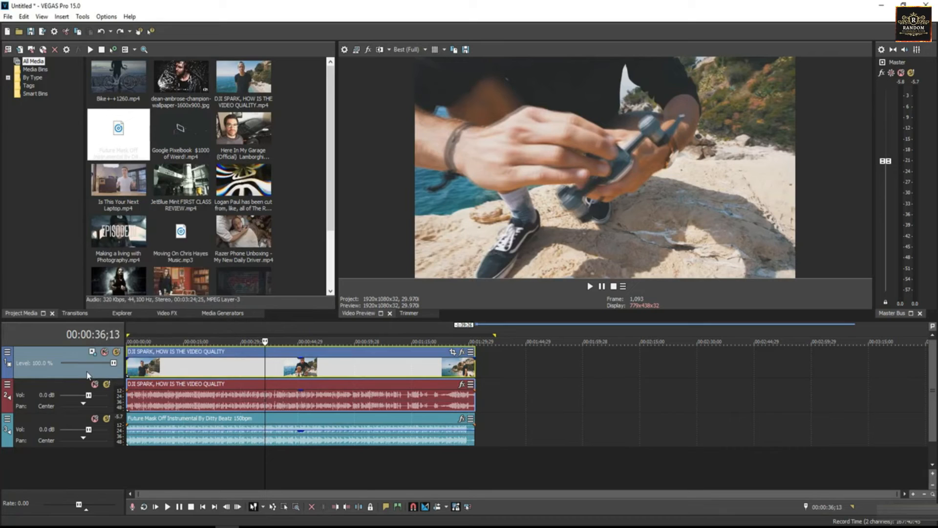
right_click(88, 375)
left_click(118, 255)
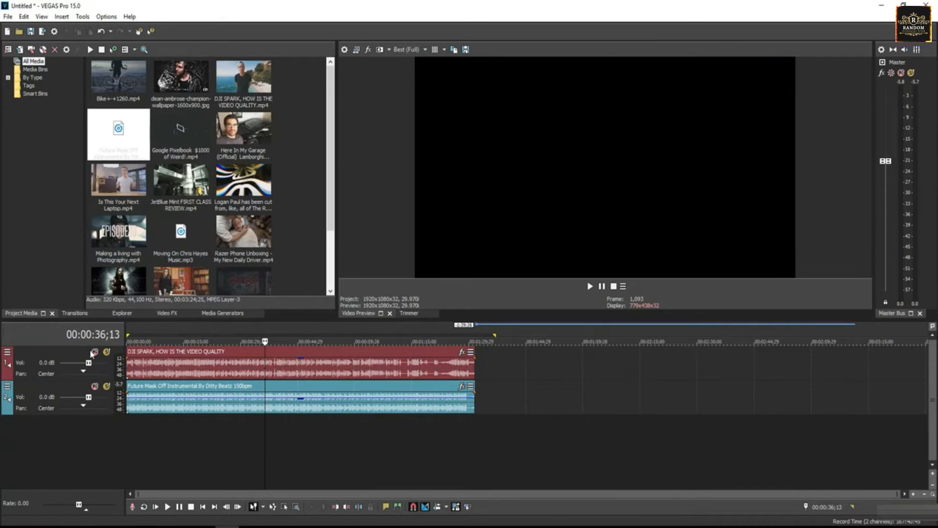
right_click(107, 370)
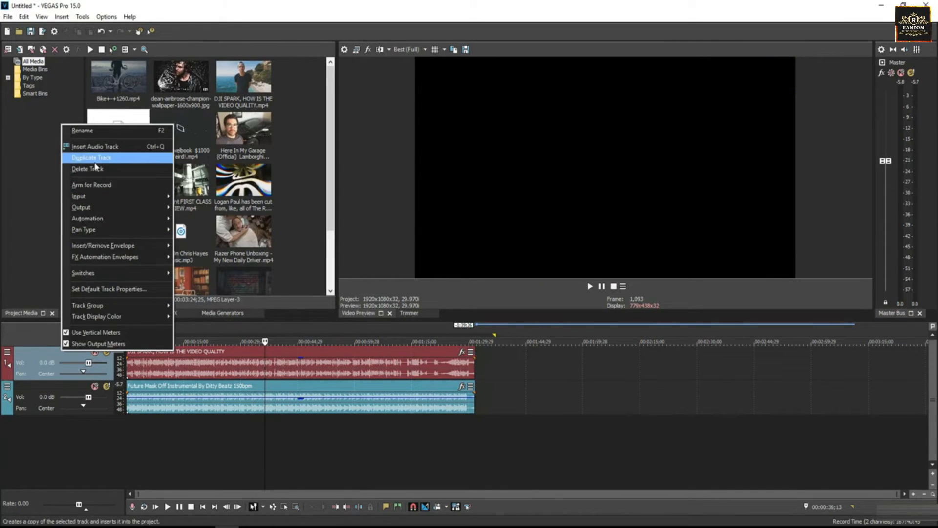
left_click(99, 171)
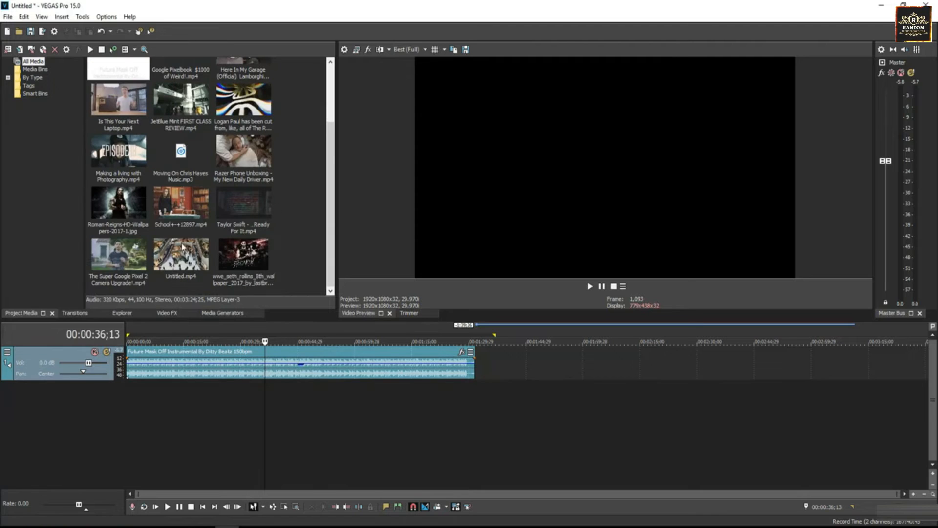
- Add Untitled.mp4 at the timeline start on new tracks and move the music track below its audio track
left_click_drag(174, 259, 115, 378)
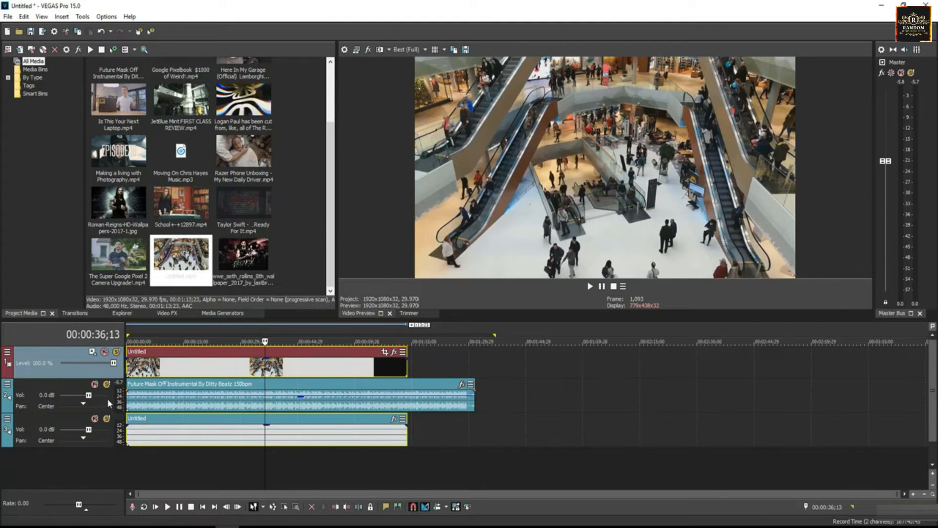
left_click(107, 398)
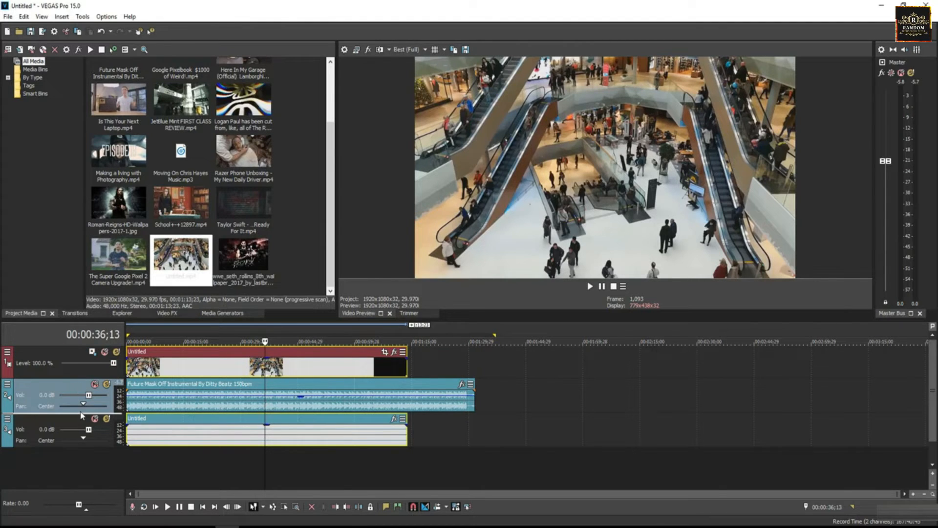
left_click_drag(81, 416, 89, 440)
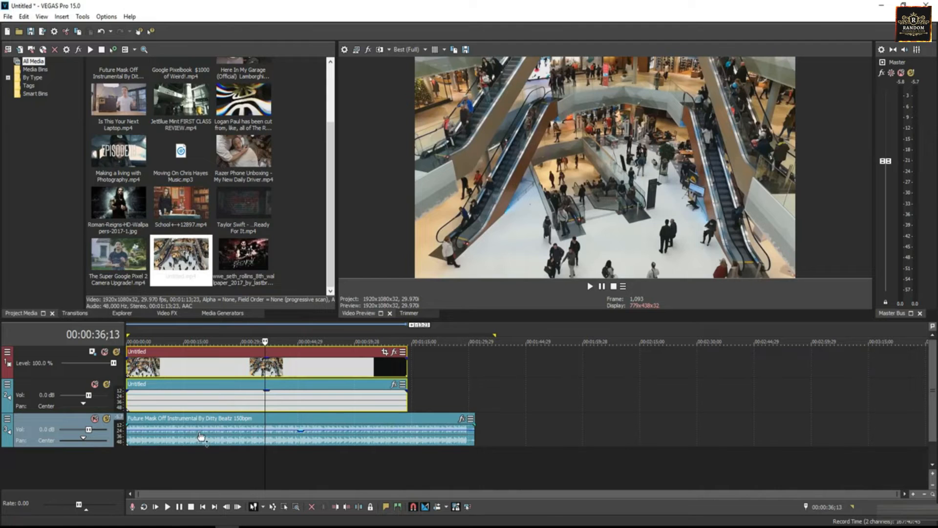
- Trim the music clip's end to match the end of the Untitled clip, and select the Untitled clip's audio
left_click_drag(473, 433, 401, 432)
left_click(182, 369)
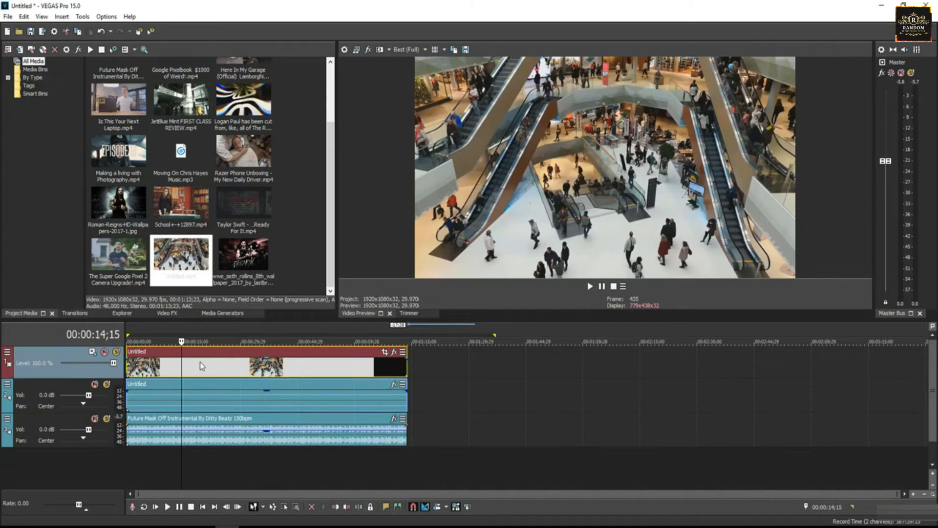
mouse_move(230, 369)
left_mouse_down()
mouse_move(395, 364)
mouse_move(204, 369)
mouse_move(230, 371)
left_mouse_up()
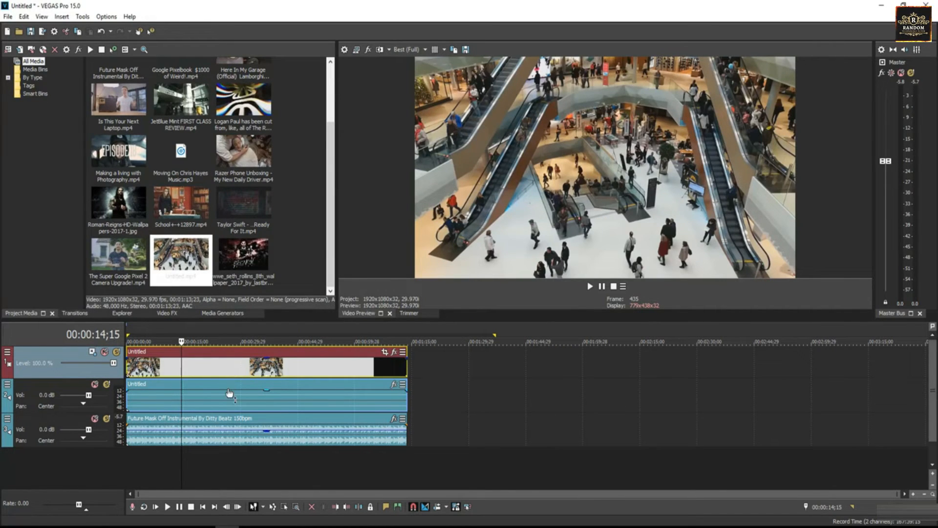
left_click(226, 391)
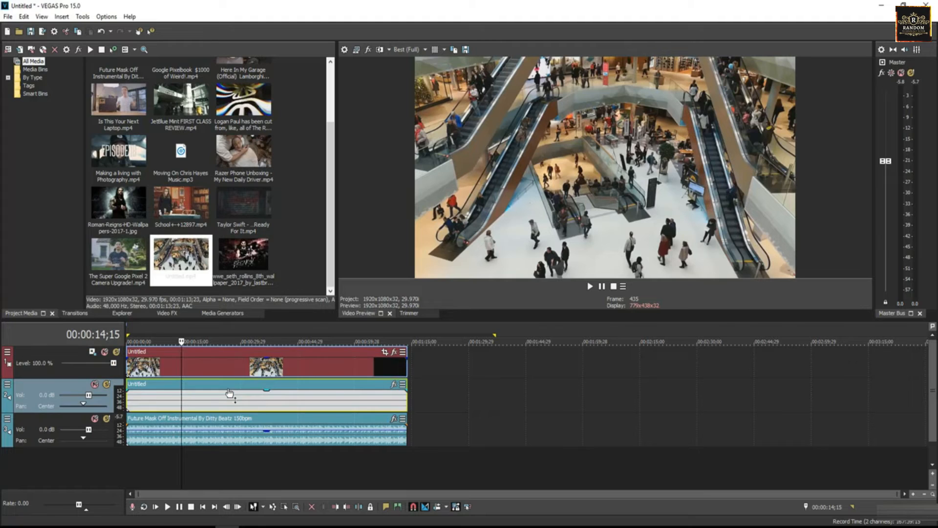
- Mute the Untitled clip's audio track and unmute it again
left_click(94, 385)
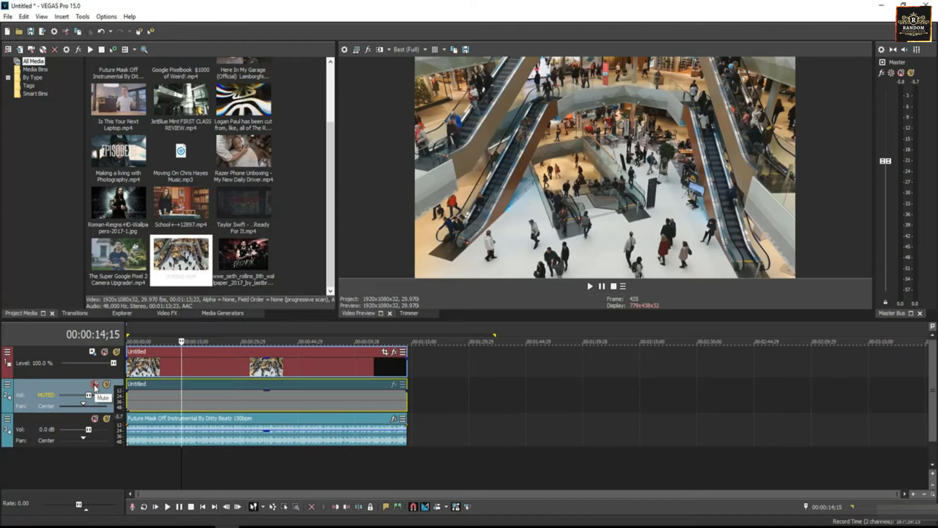
left_click(95, 386)
- Ungroup the Untitled clip's audio from its video and move the audio event past the end of the video clip
left_click(169, 368)
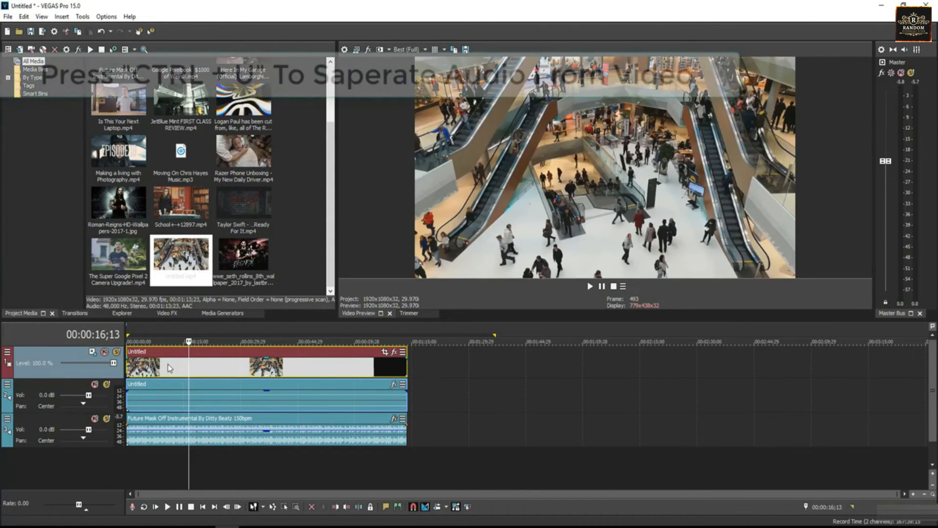
key("ctrl+u")
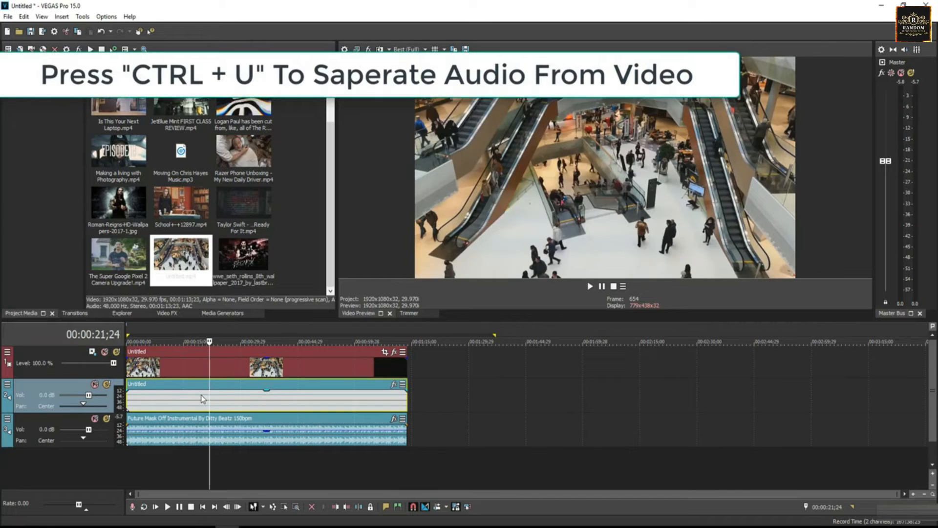
left_click_drag(194, 393, 366, 401)
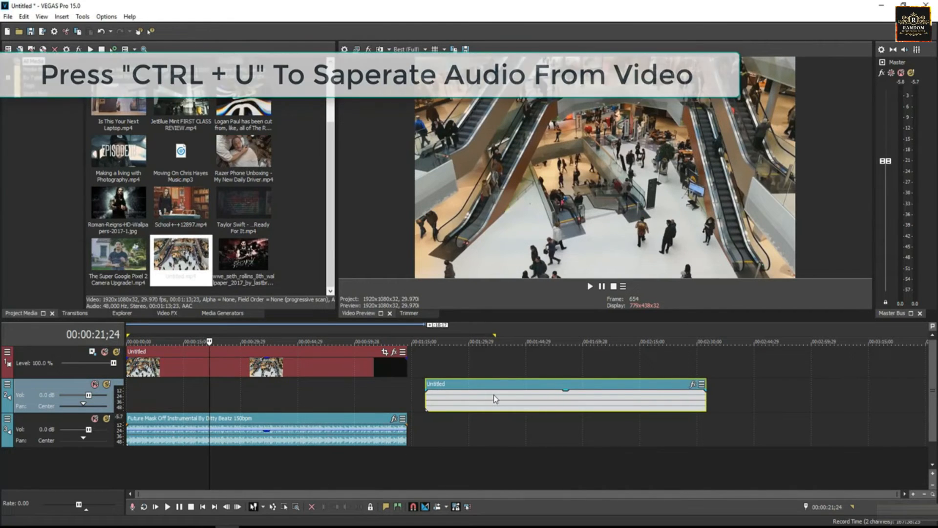
left_click_drag(480, 401, 508, 396)
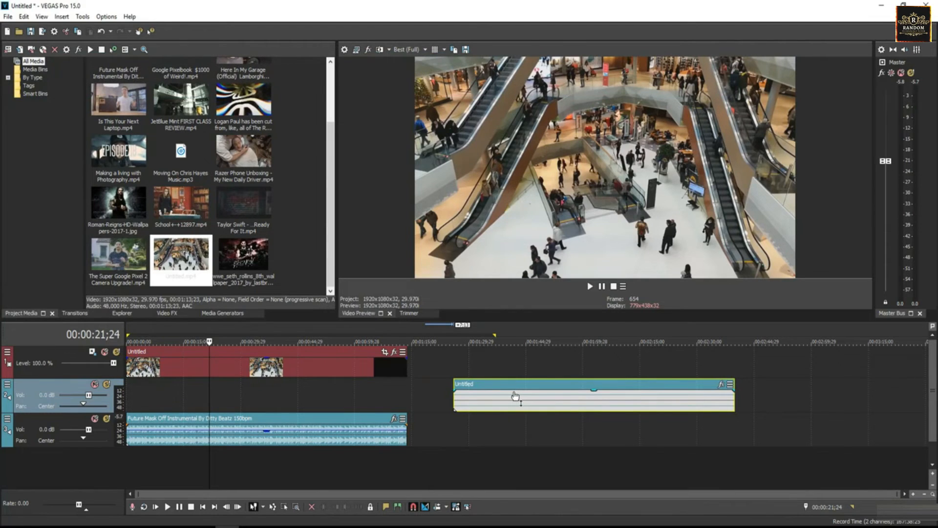
- Delete the detached Untitled audio event and the empty audio track it was on
double_click(515, 395)
key("Delete")
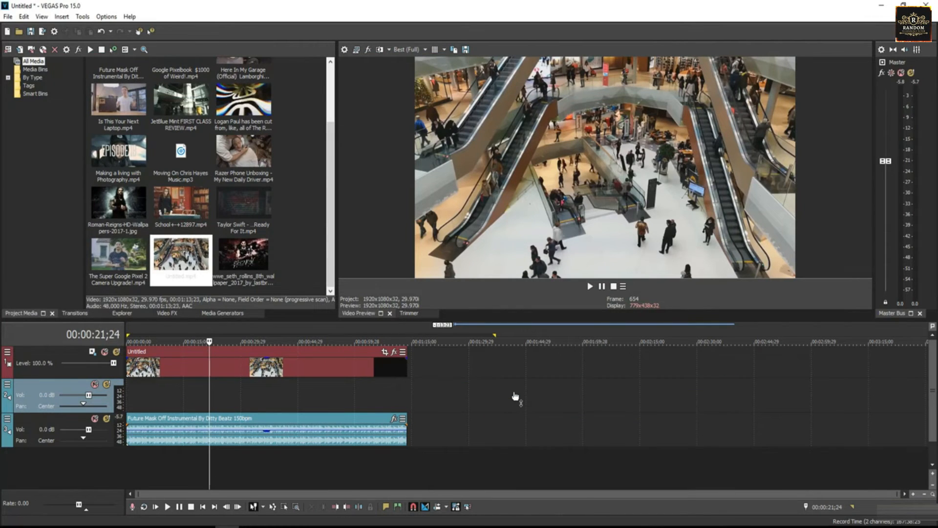
right_click(111, 405)
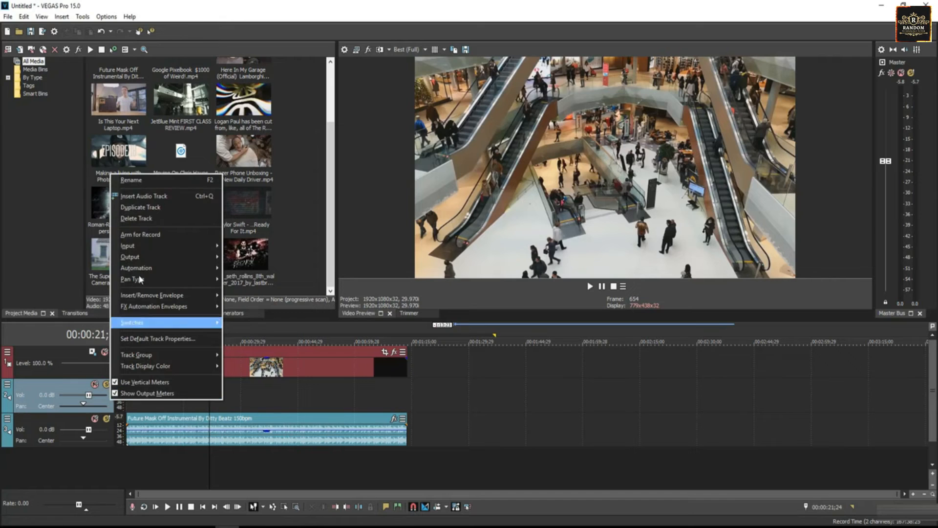
left_click(141, 207)
mouse_move(180, 387)
left_mouse_down()
mouse_move(233, 387)
mouse_move(180, 387)
left_mouse_up()
- Play the Untitled video with the Future Mask Off music as its only audio to check the result
left_click(172, 364)
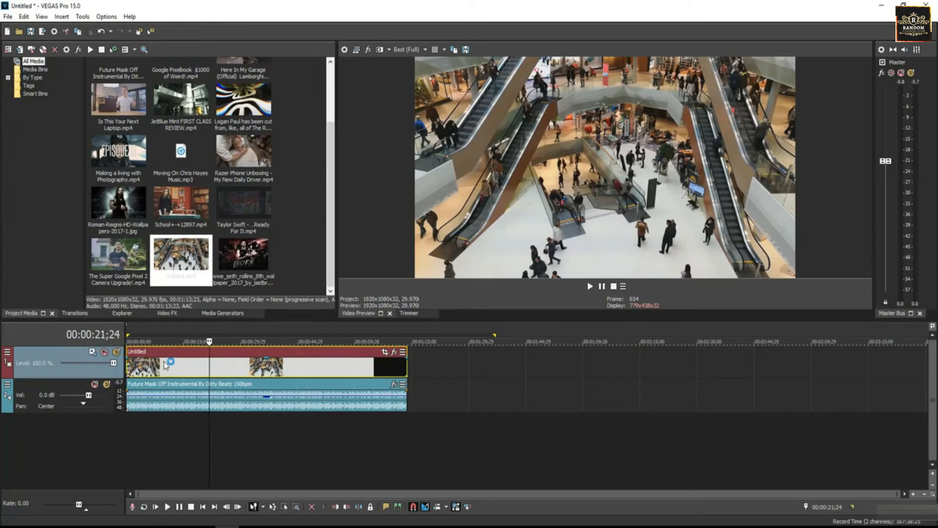
left_click(162, 361)
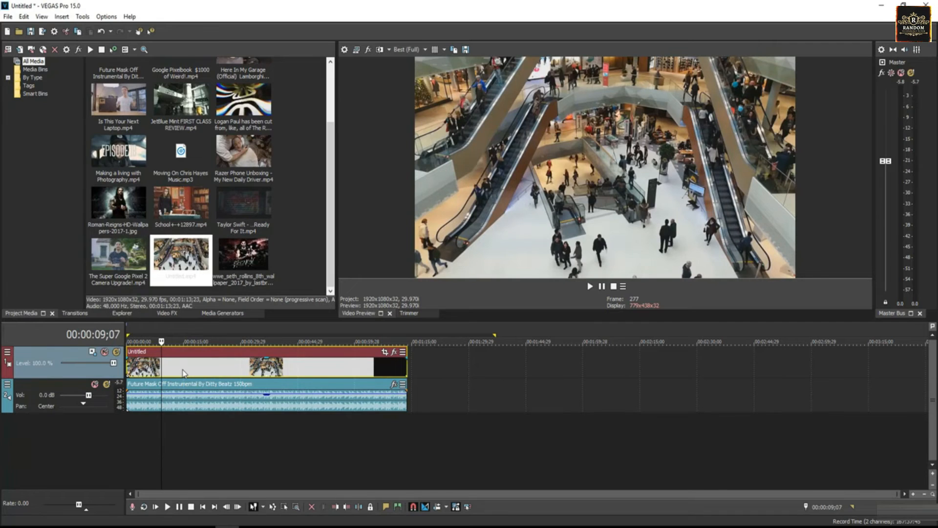
left_click_drag(168, 390, 169, 399)
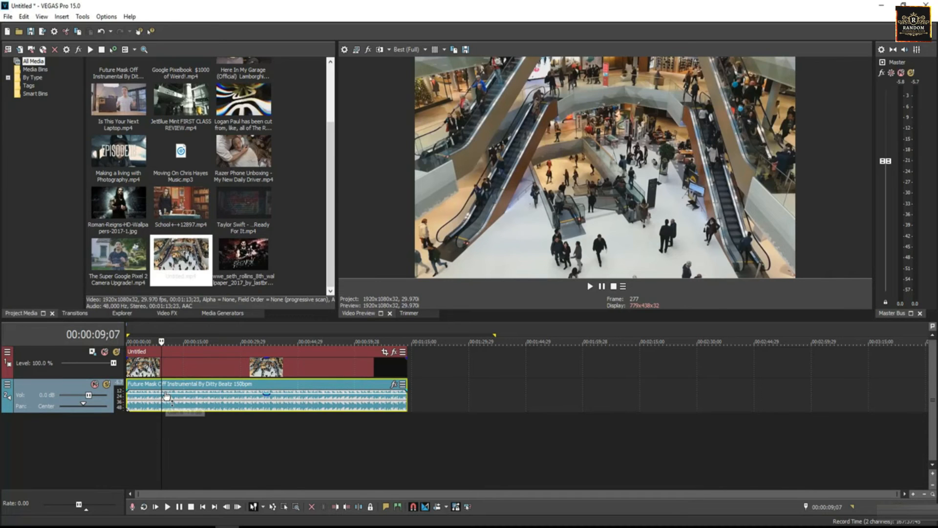
left_click(182, 362)
key("space")
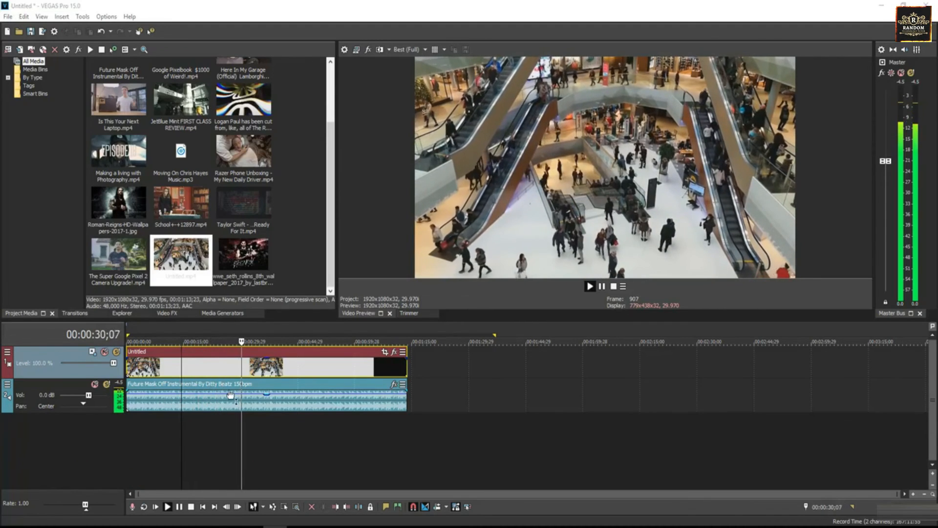
left_click(233, 364)
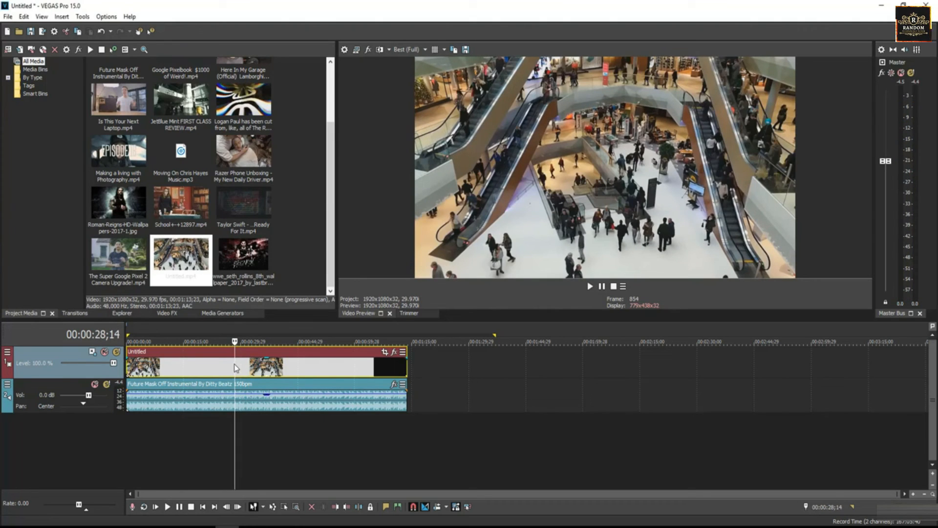